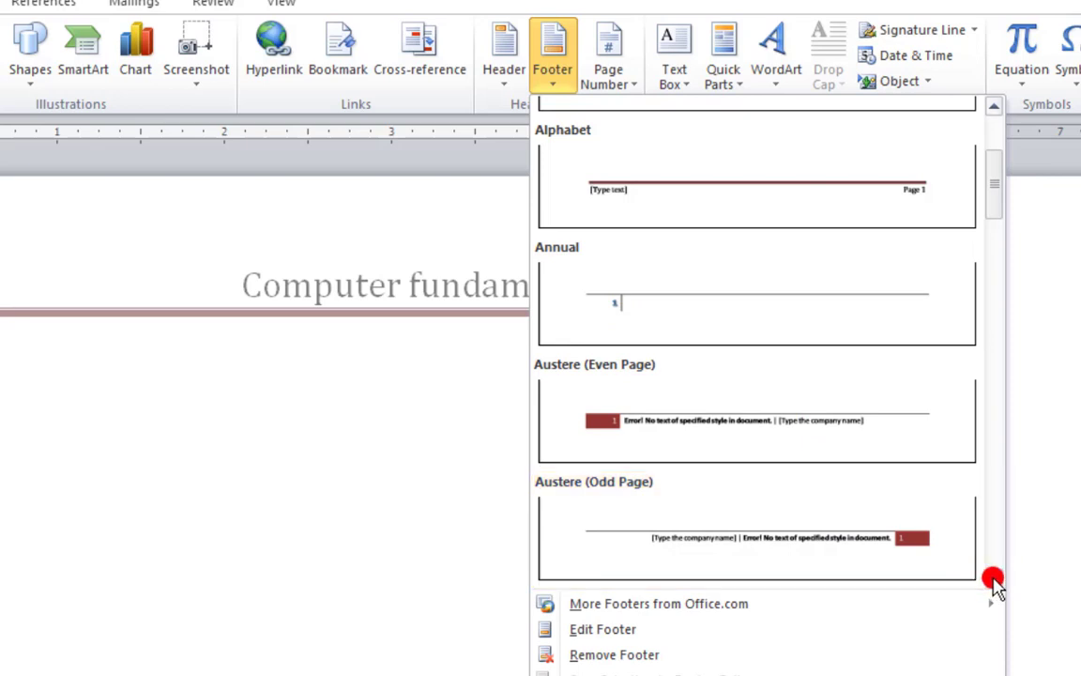
Browse the built-in footer designs and insert the Alphabet footer into the document.
left_click(994, 579)
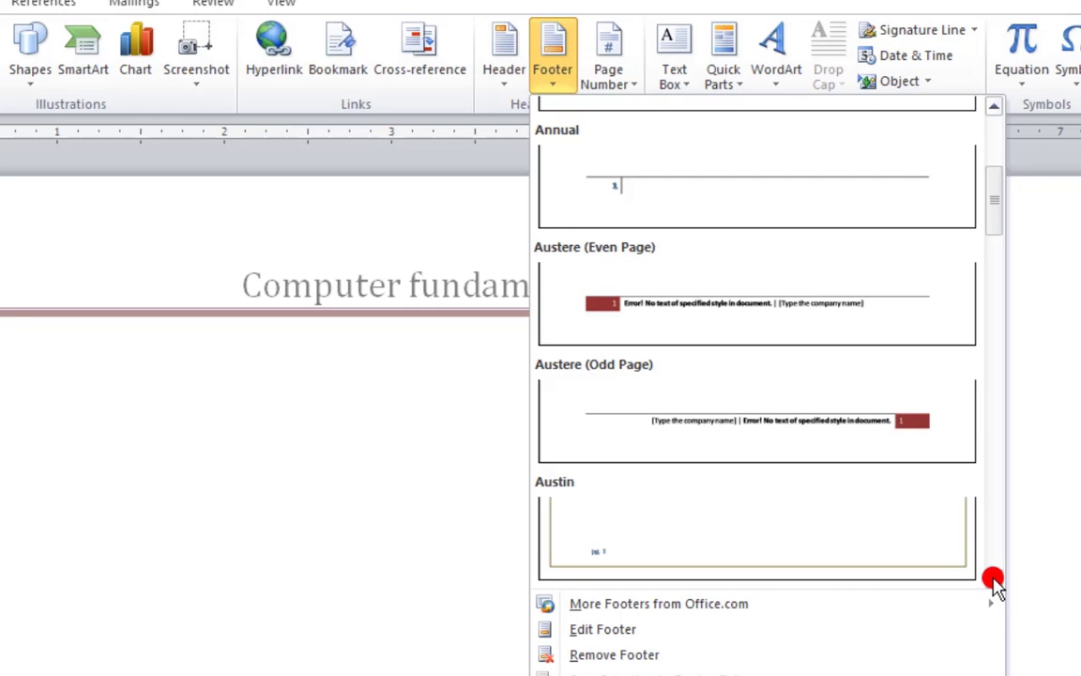
left_click(994, 579)
left_click(994, 579)
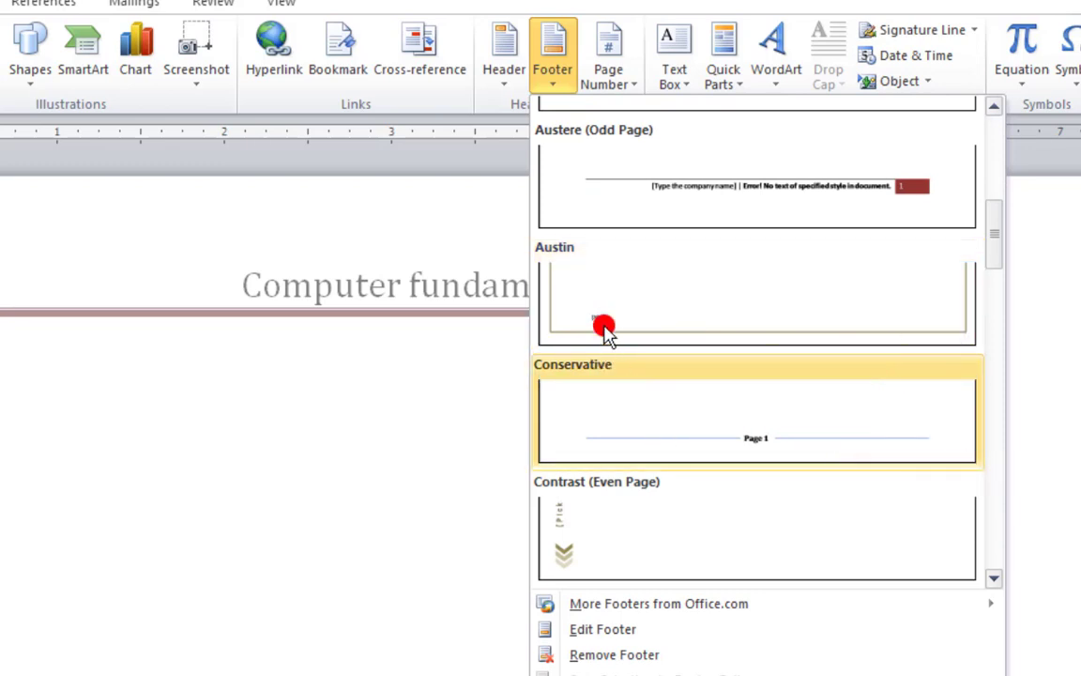
scroll(758, 413, "up", 5)
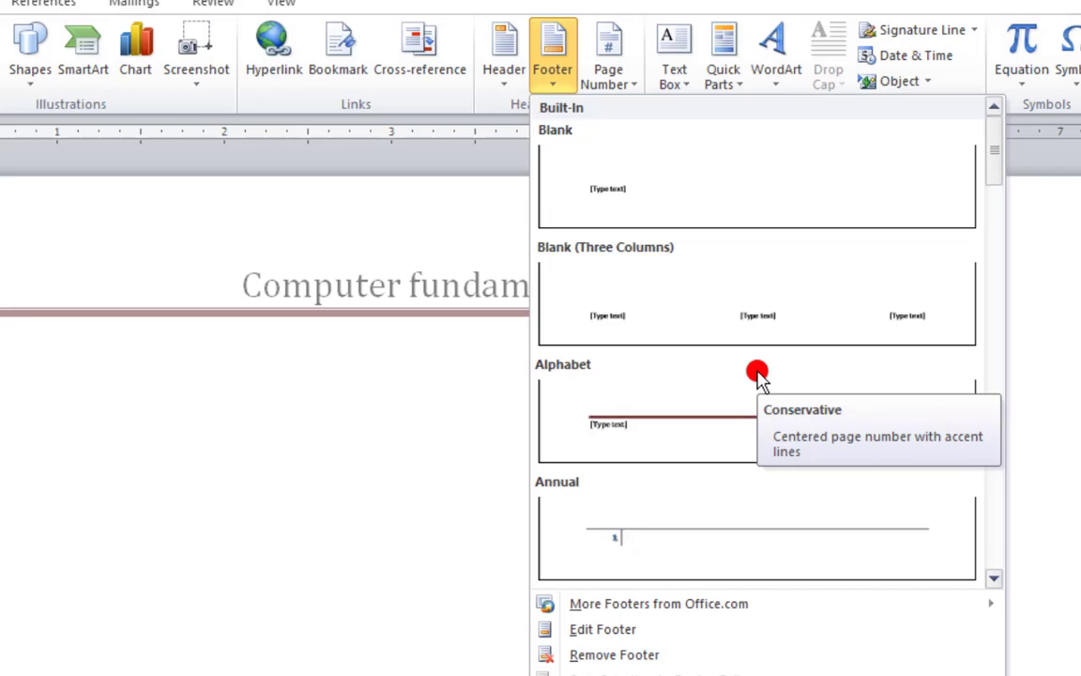
scroll(757, 378, "down", 3)
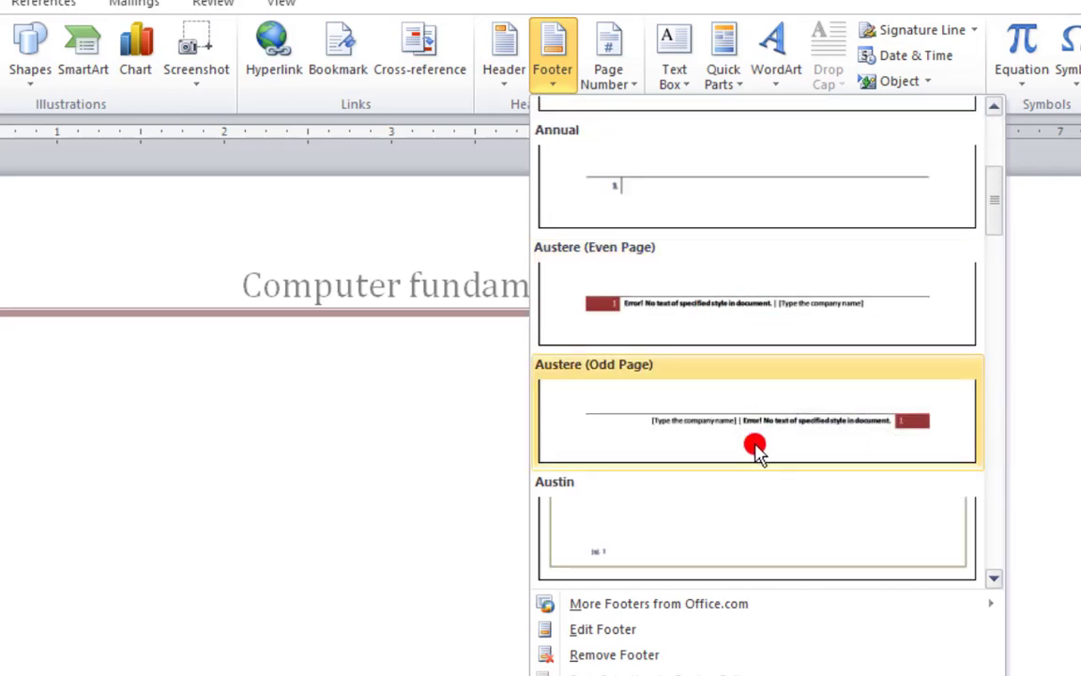
scroll(766, 348, "down", 6)
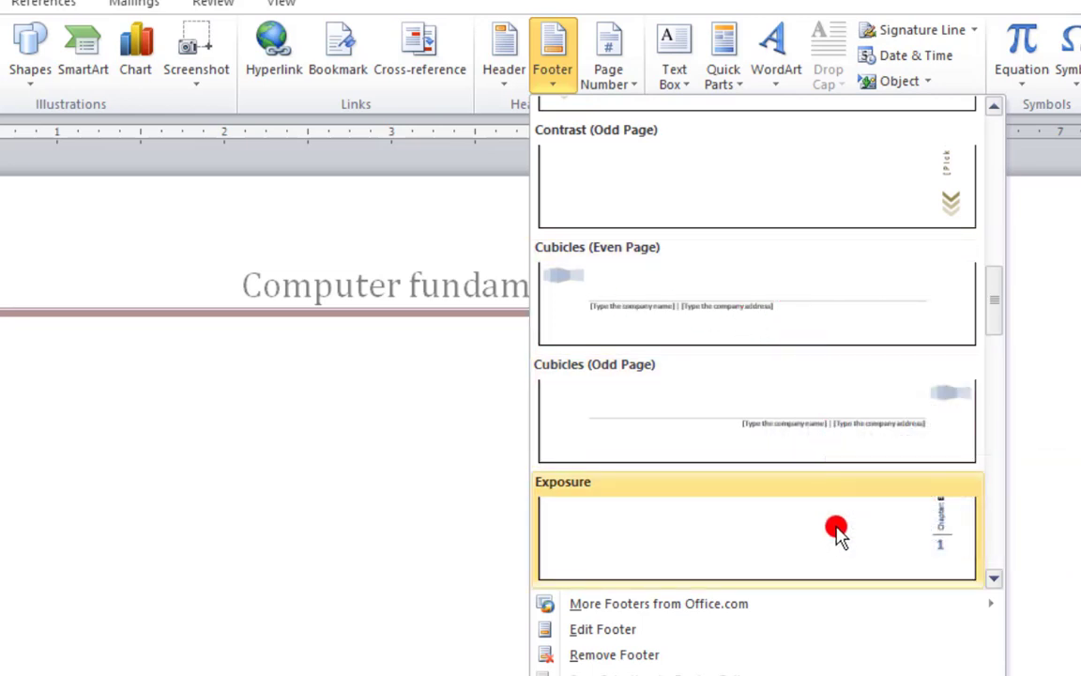
scroll(873, 510, "down", 3)
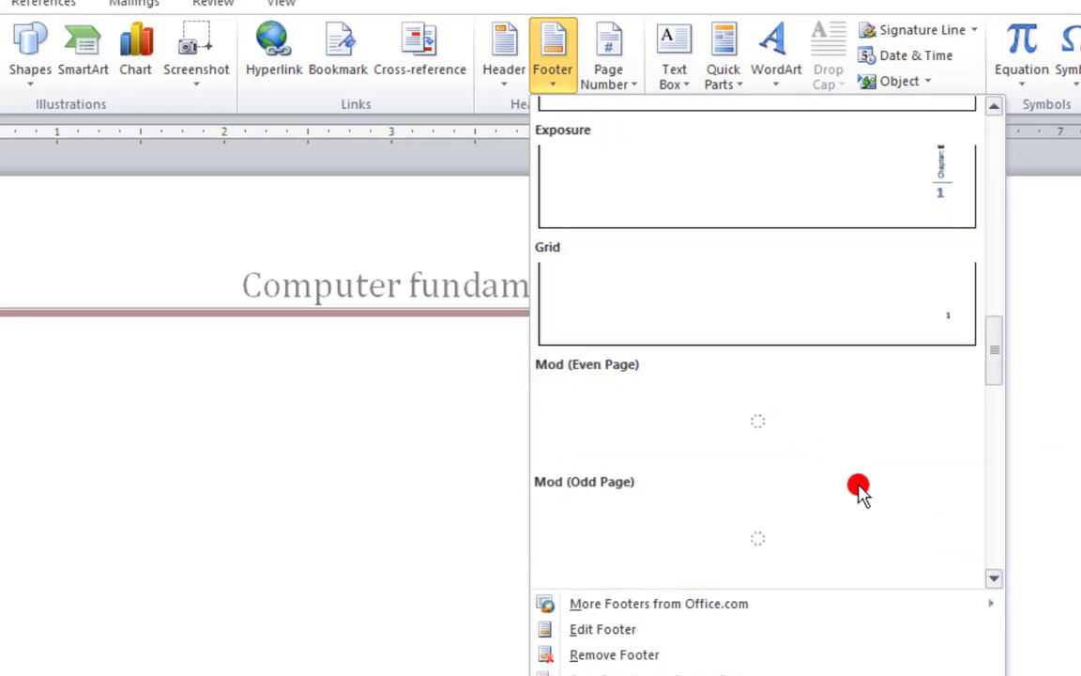
scroll(823, 446, "up", 10)
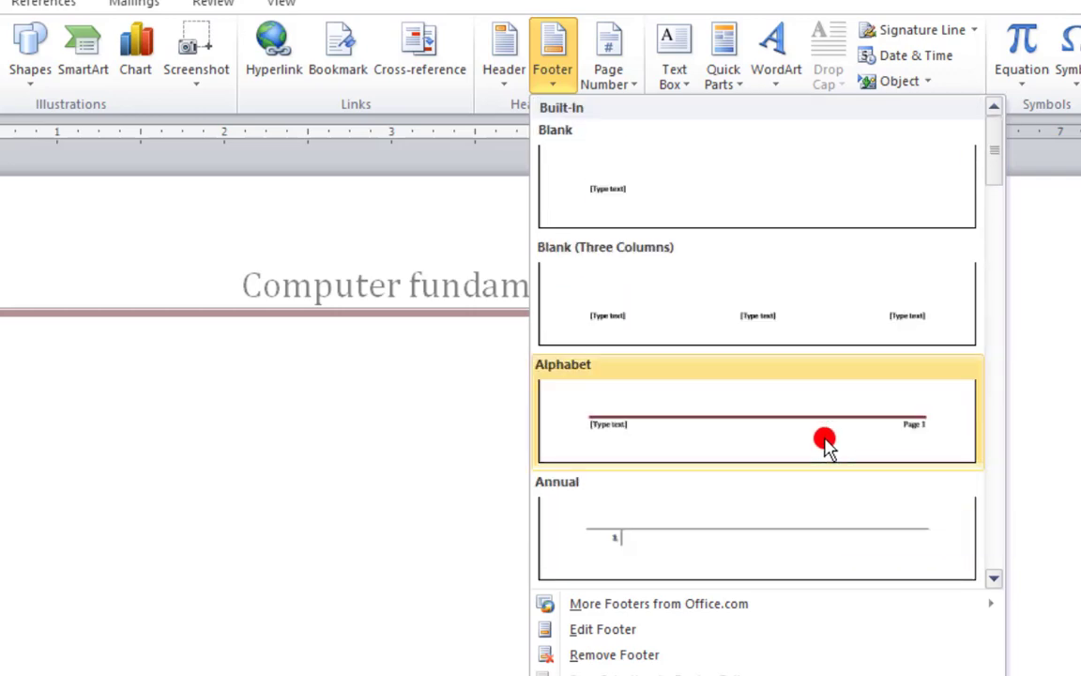
left_click(749, 420)
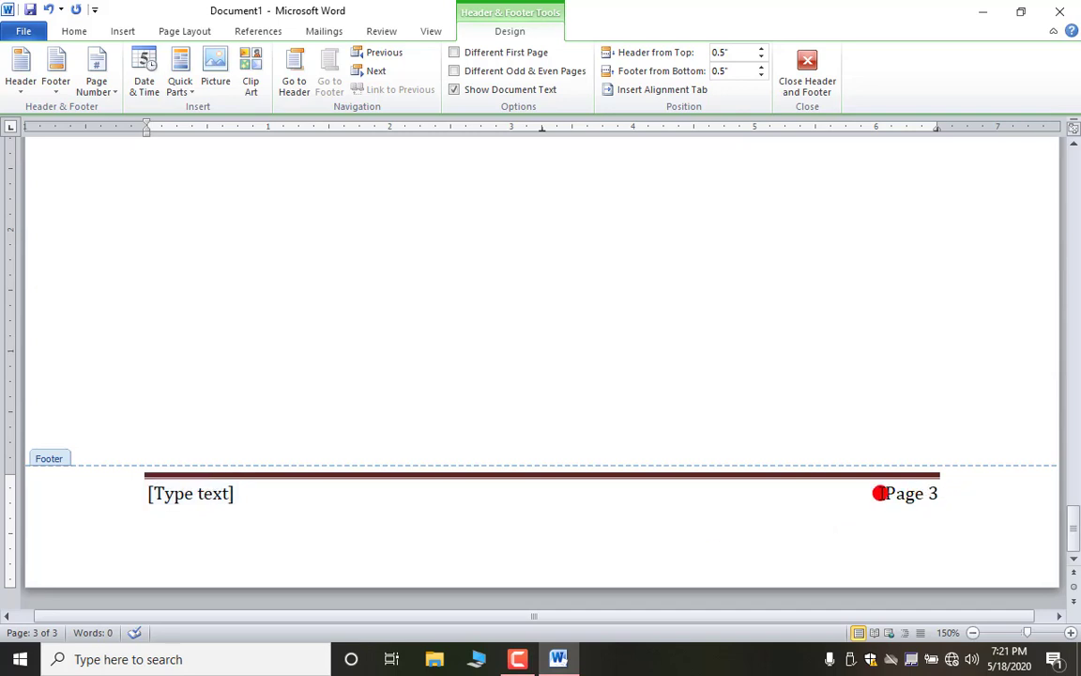
Replace the footer's placeholder text on page 1 with "computer" and check the footers of the following pages.
scroll(229, 478, "up", 20)
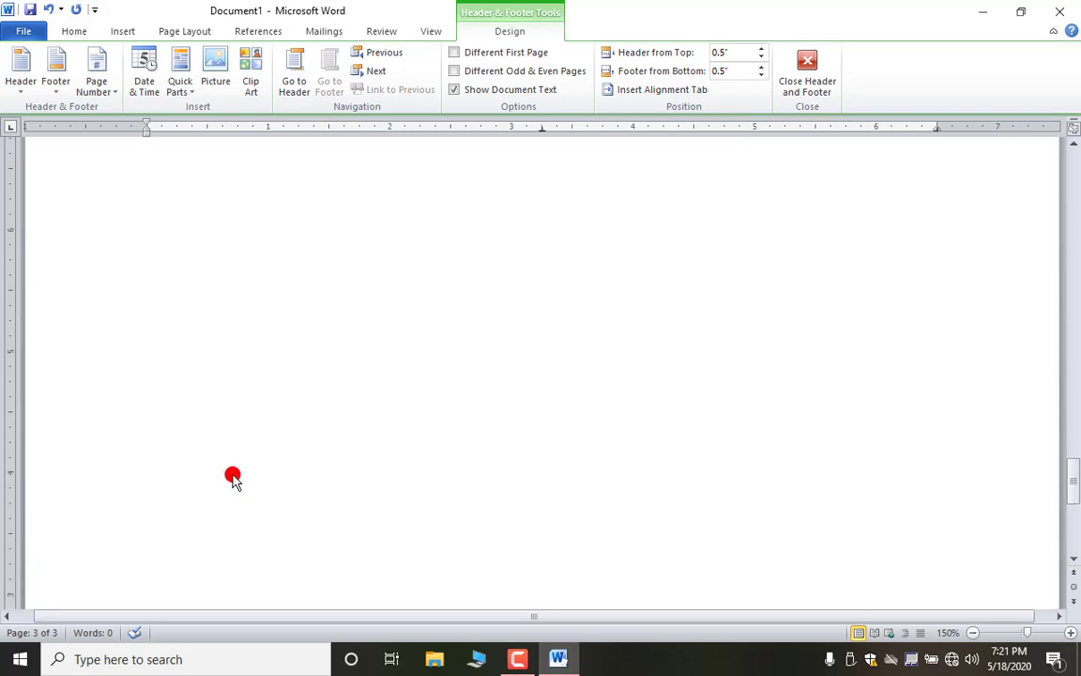
scroll(233, 479, "up", 5)
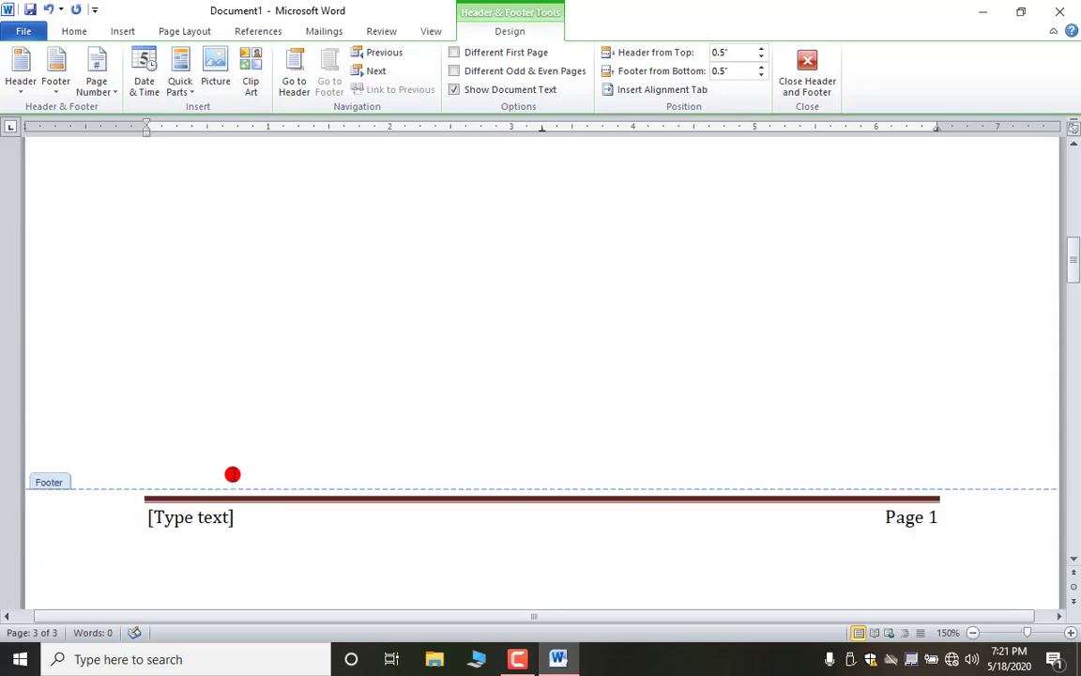
left_click(215, 514)
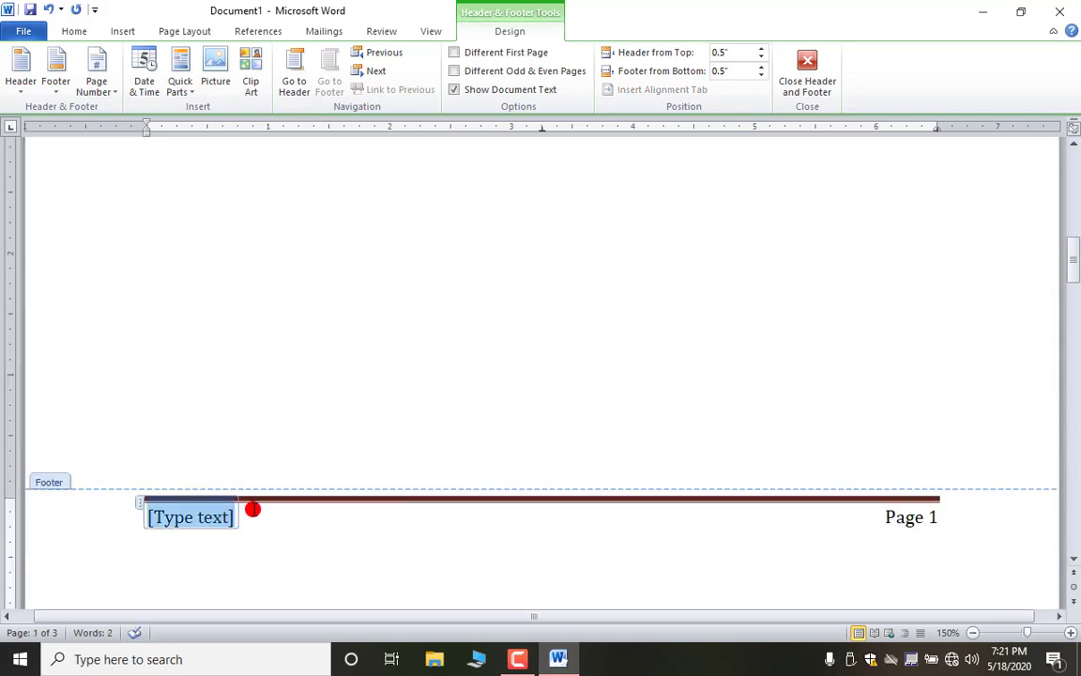
type("computer")
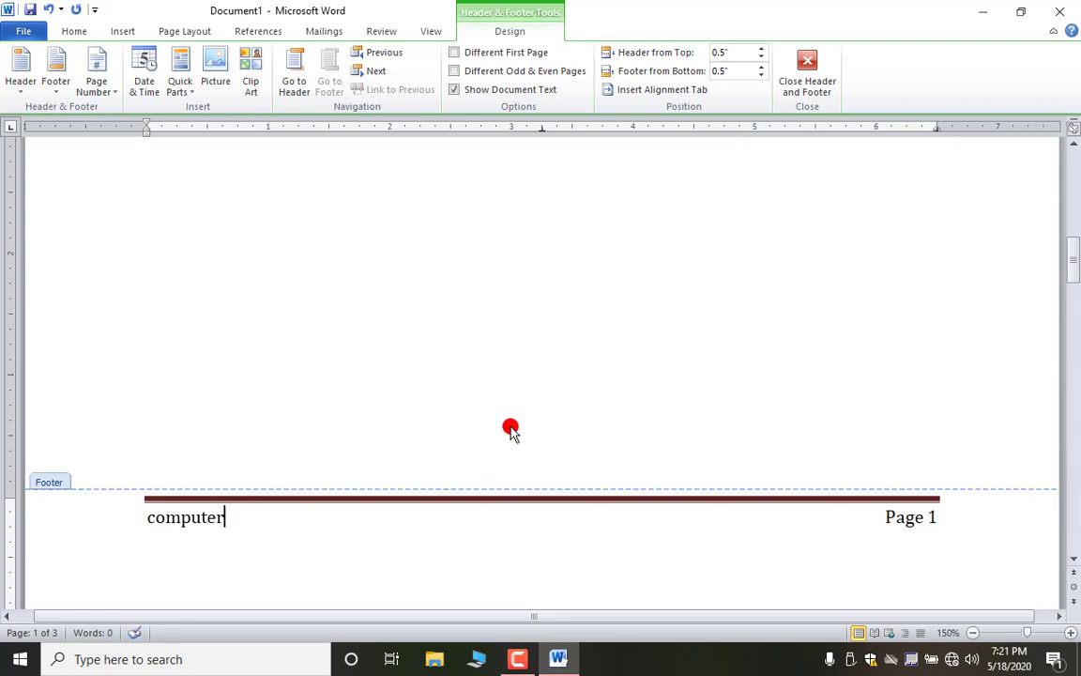
scroll(512, 422, "down", 15)
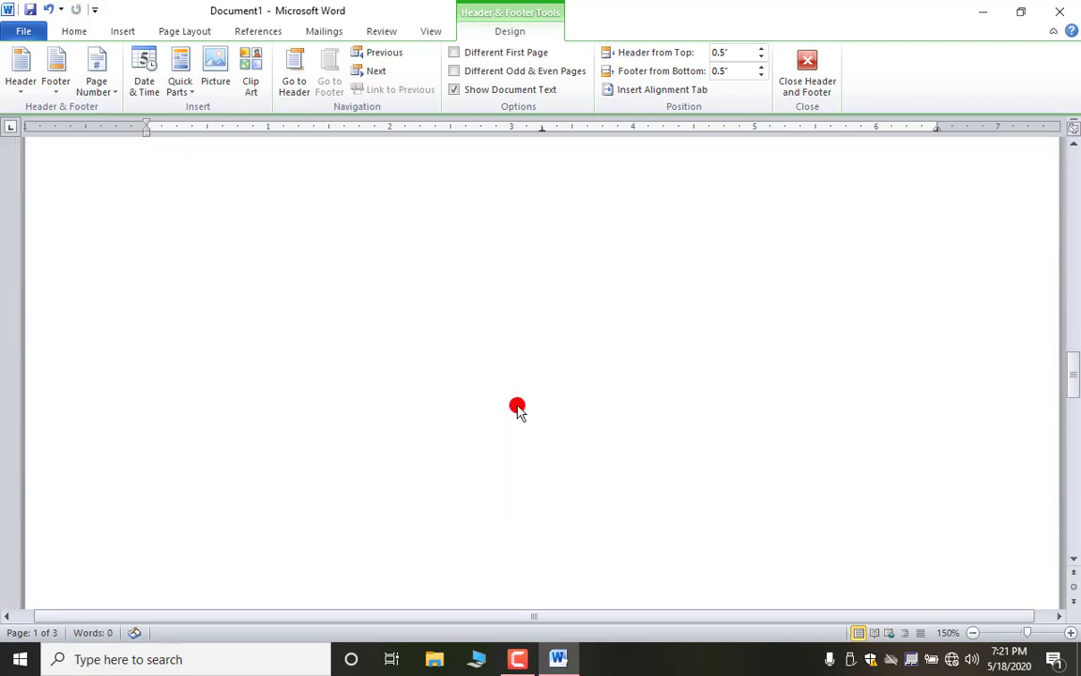
scroll(517, 409, "down", 5)
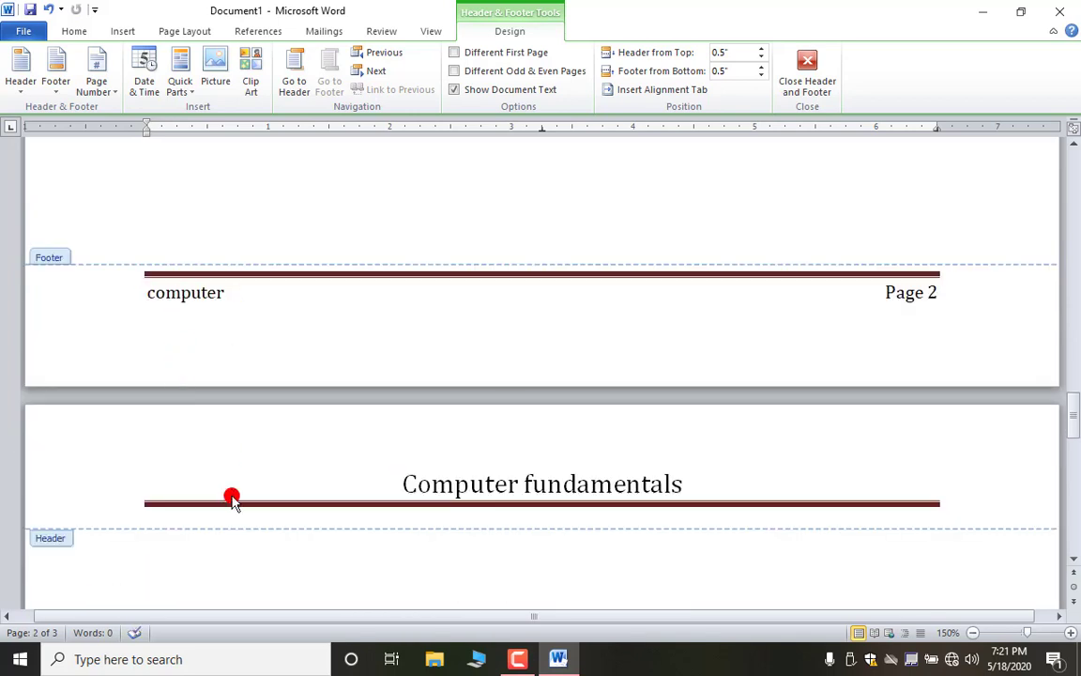
scroll(232, 501, "down", 15)
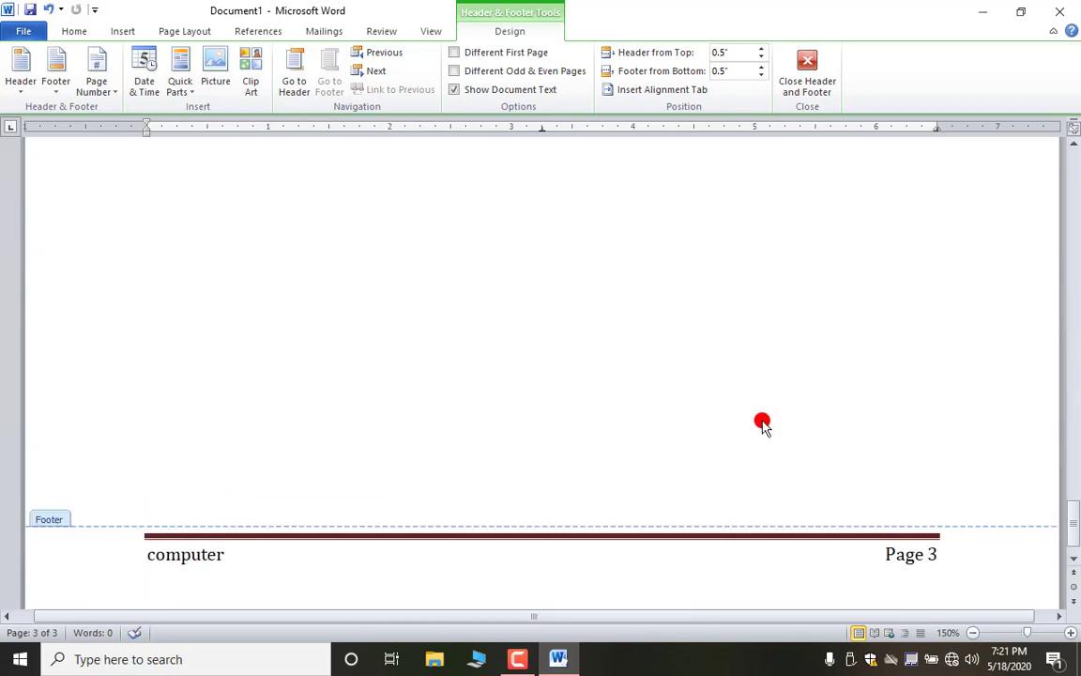
Close header and footer editing and review the header and footer across the document's pages.
left_click(804, 80)
scroll(716, 476, "up", 3)
scroll(716, 476, "up", 20)
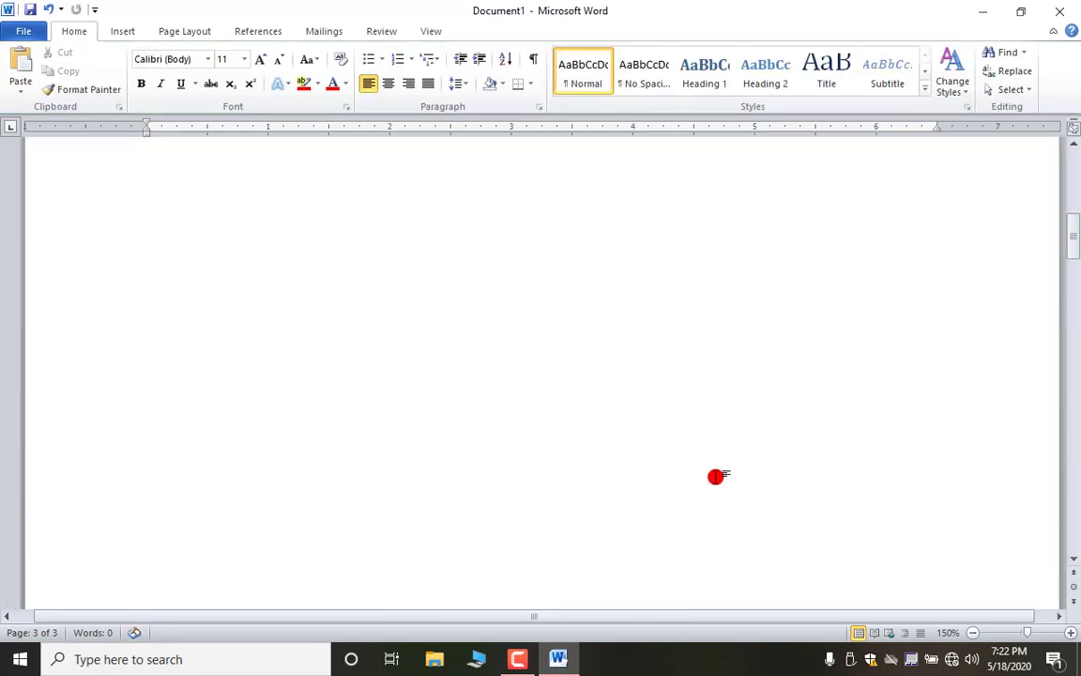
scroll(716, 476, "down", 15)
scroll(716, 476, "down", 3)
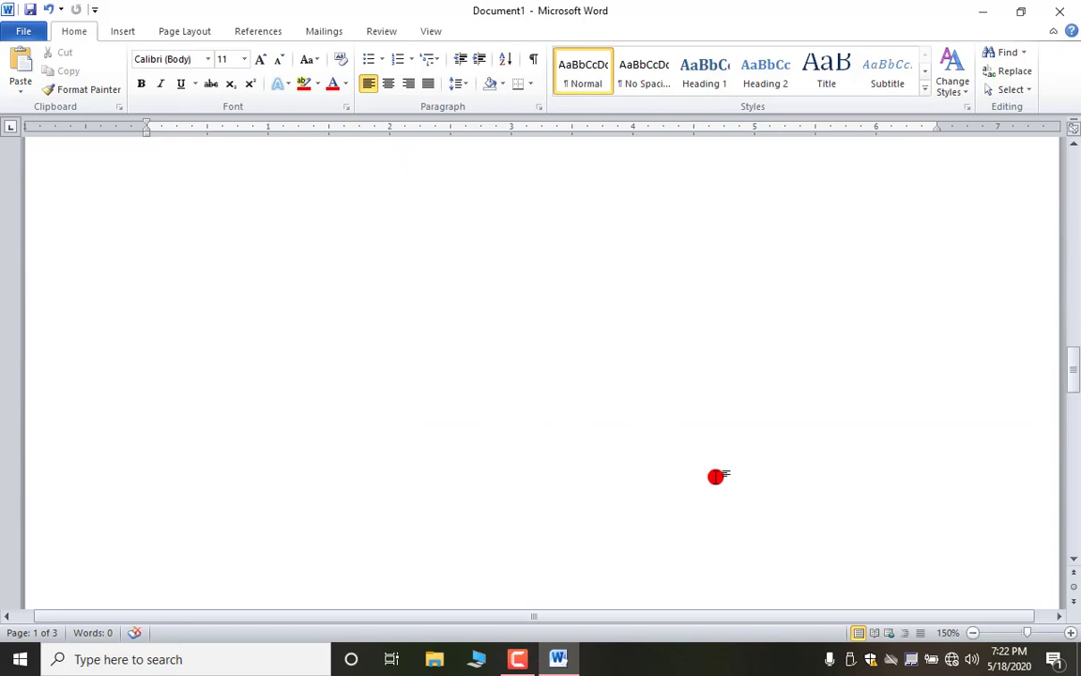
scroll(716, 476, "down", 8)
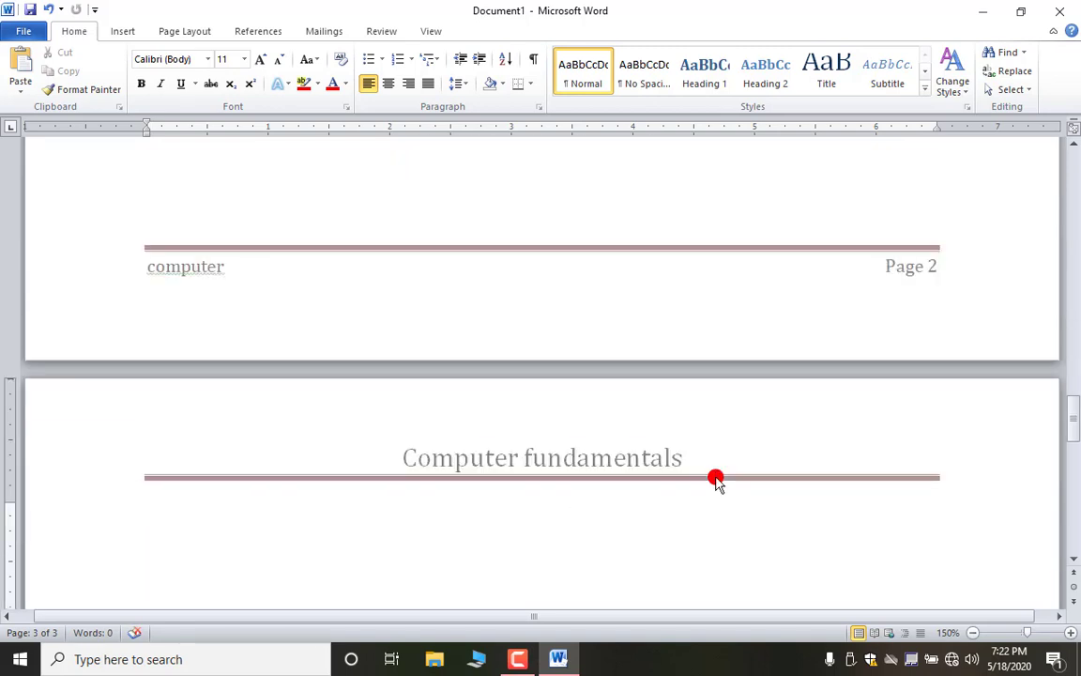
Look through the page number options for top of page, bottom of page, page margins and current position.
left_click(108, 32)
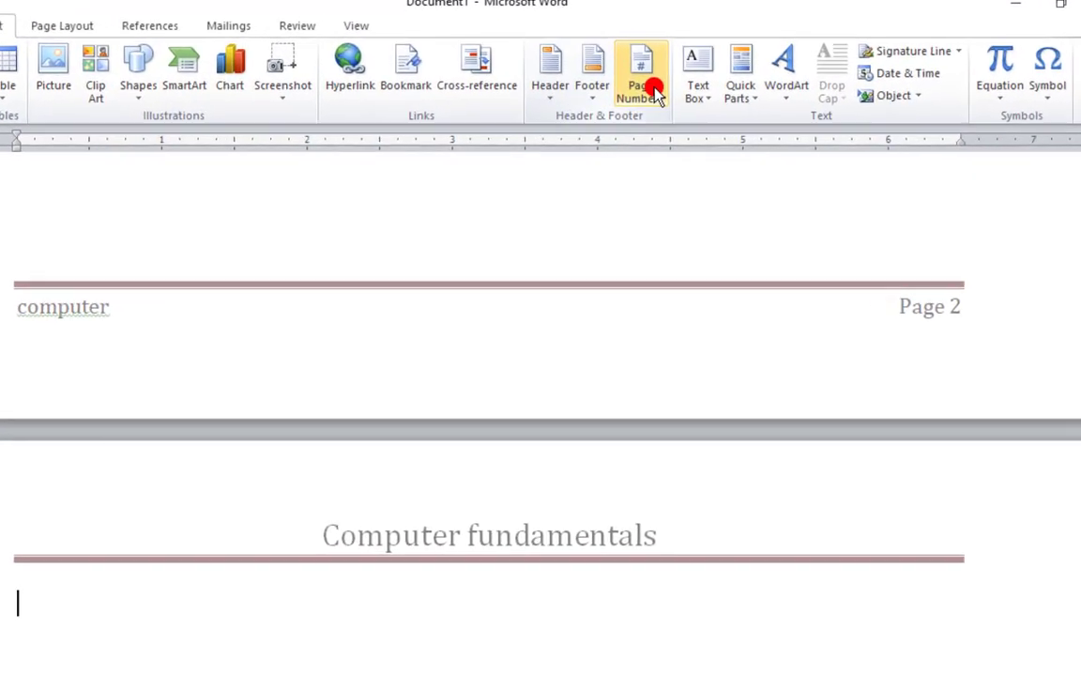
left_click(655, 94)
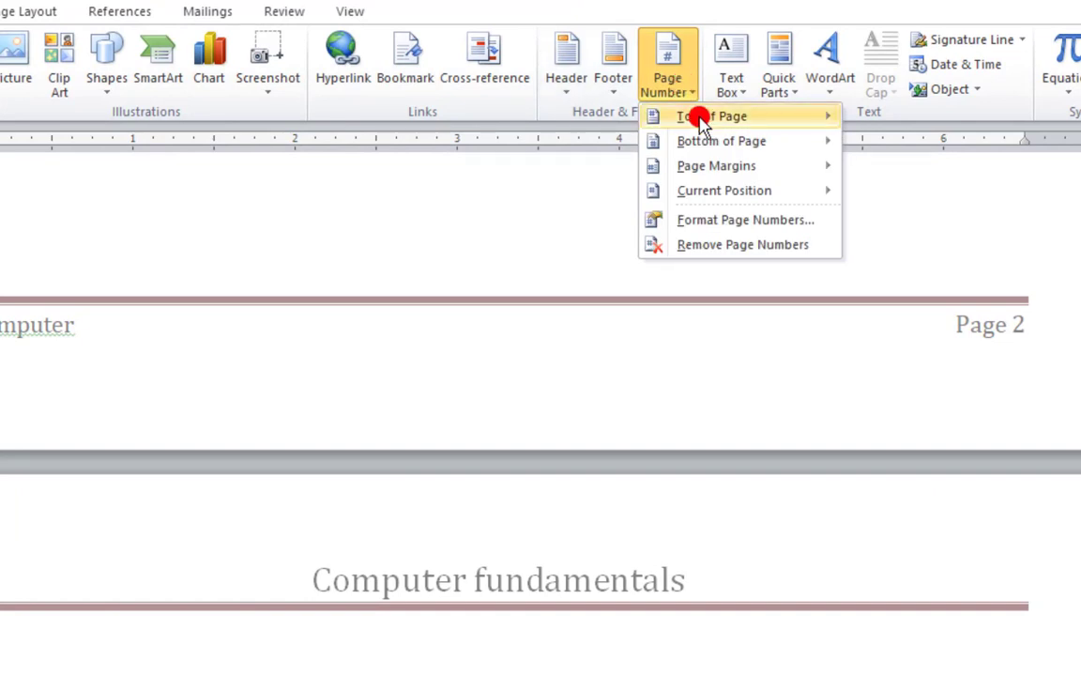
mouse_move(716, 117)
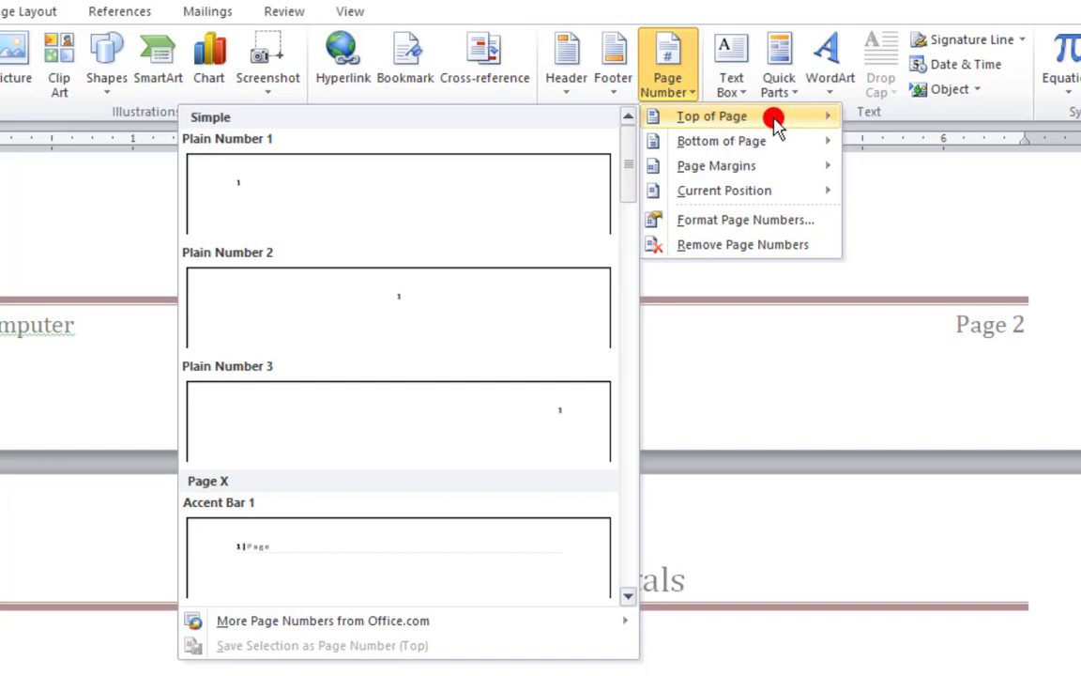
mouse_move(781, 148)
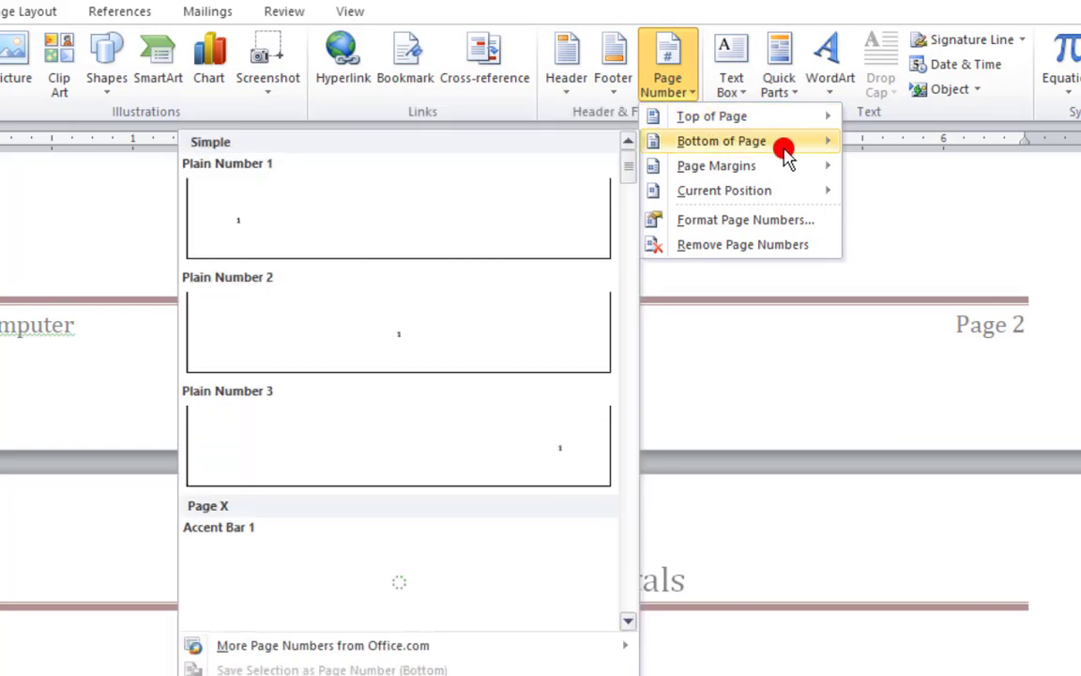
mouse_move(784, 169)
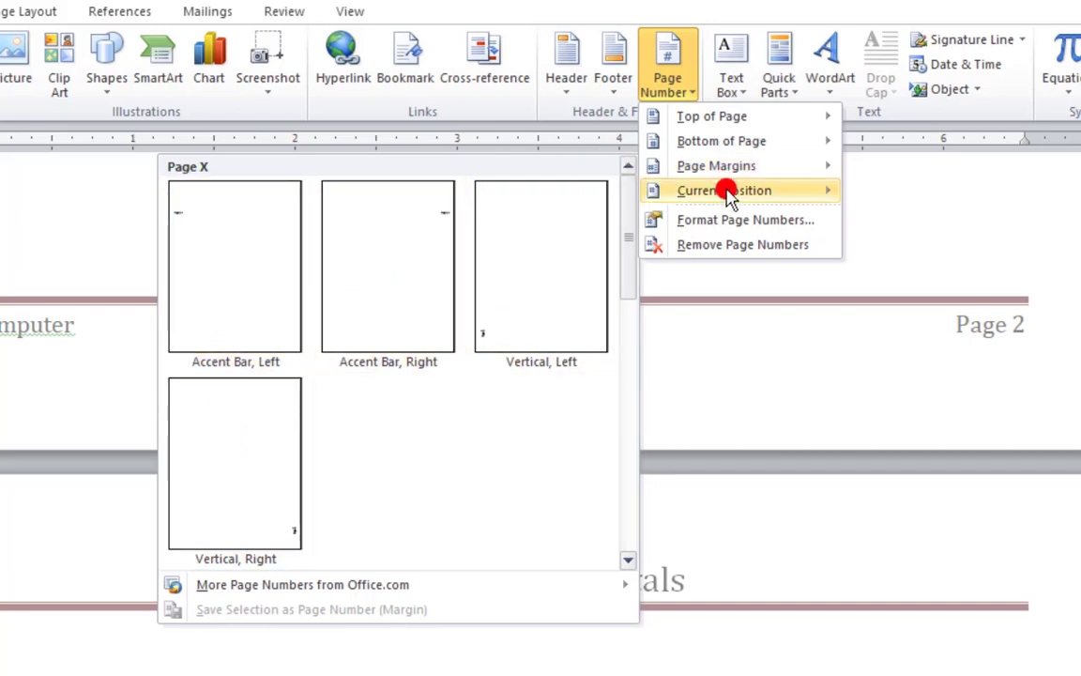
mouse_move(729, 195)
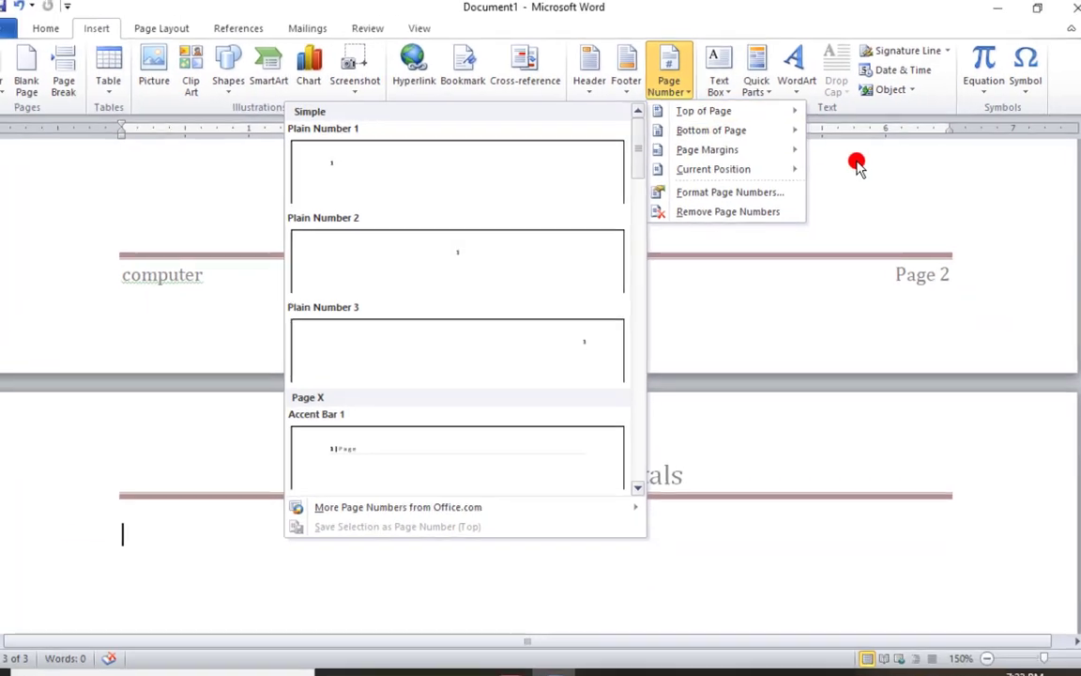
left_click(857, 164)
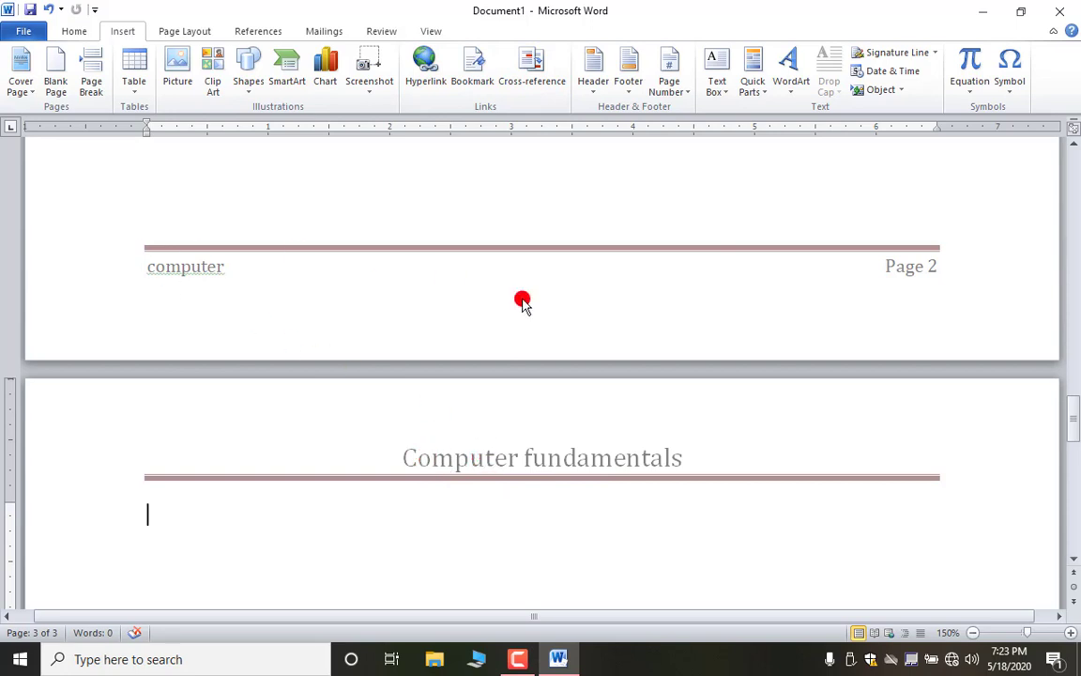
Open the "Computer fundamentals" header for editing, go to the page's footer and return to the header.
double_click(542, 461)
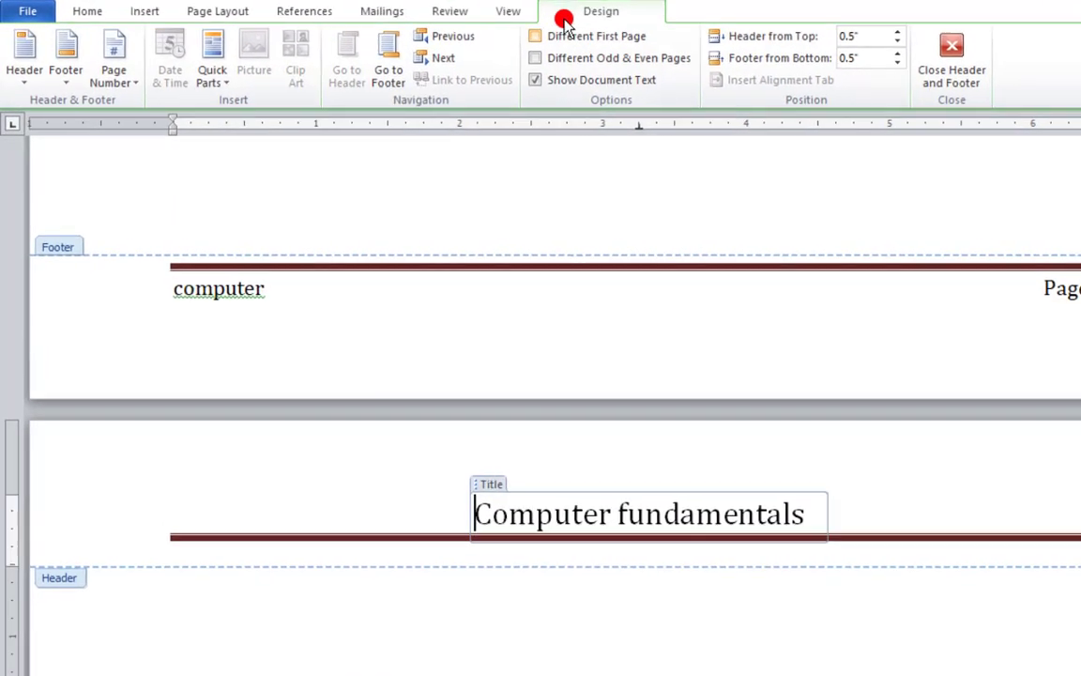
left_click(801, 514)
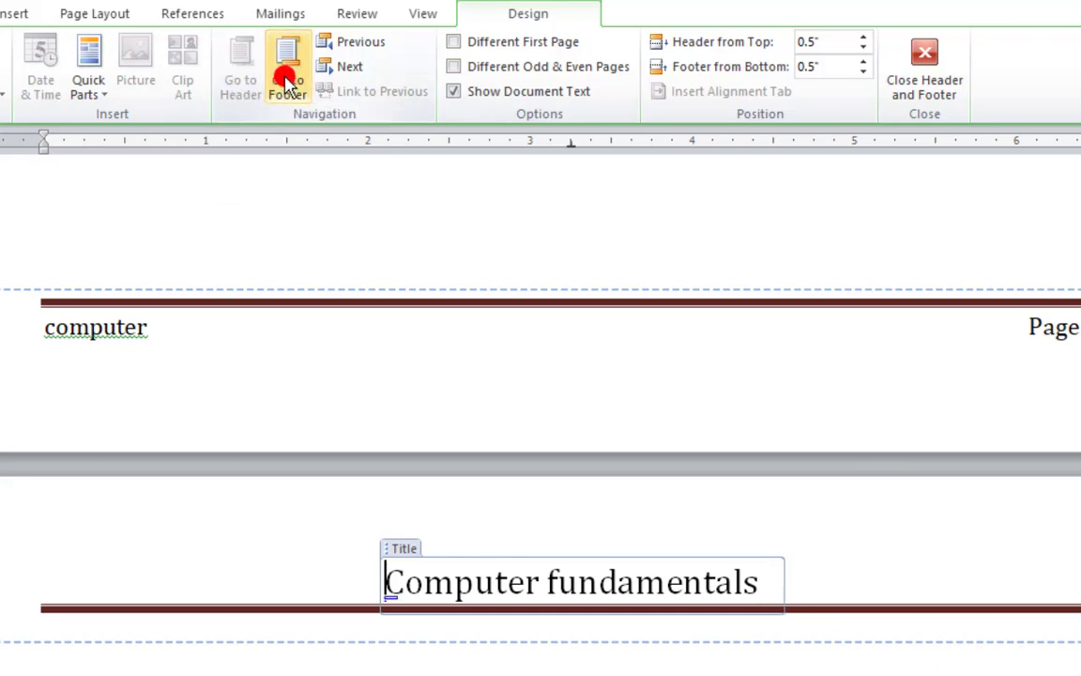
left_click(293, 89)
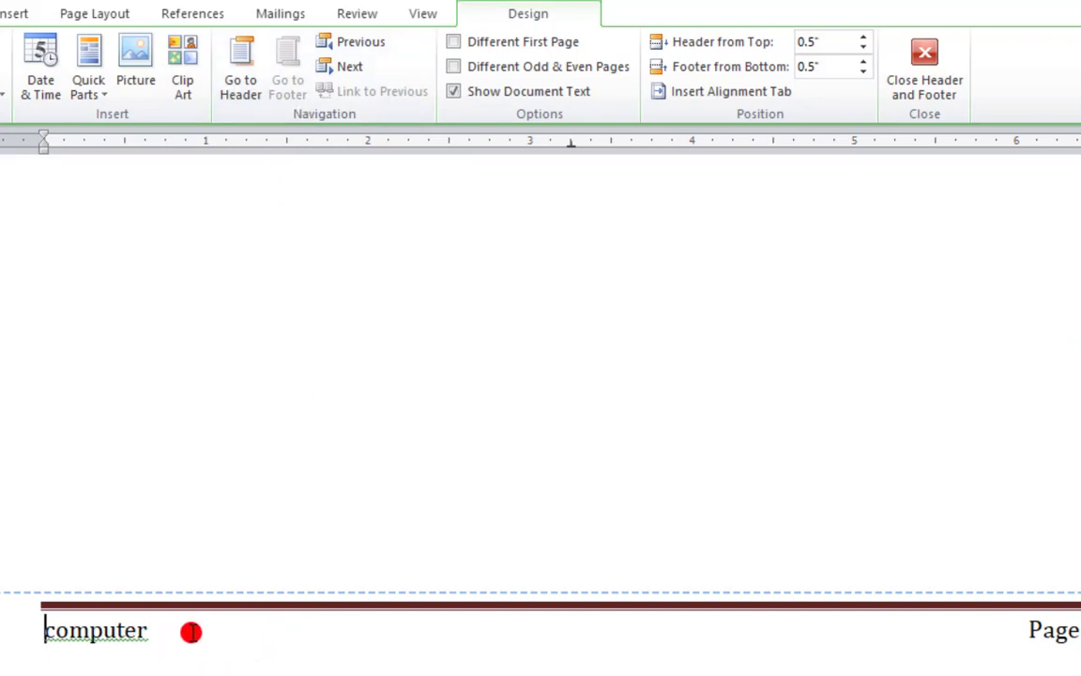
left_click(246, 84)
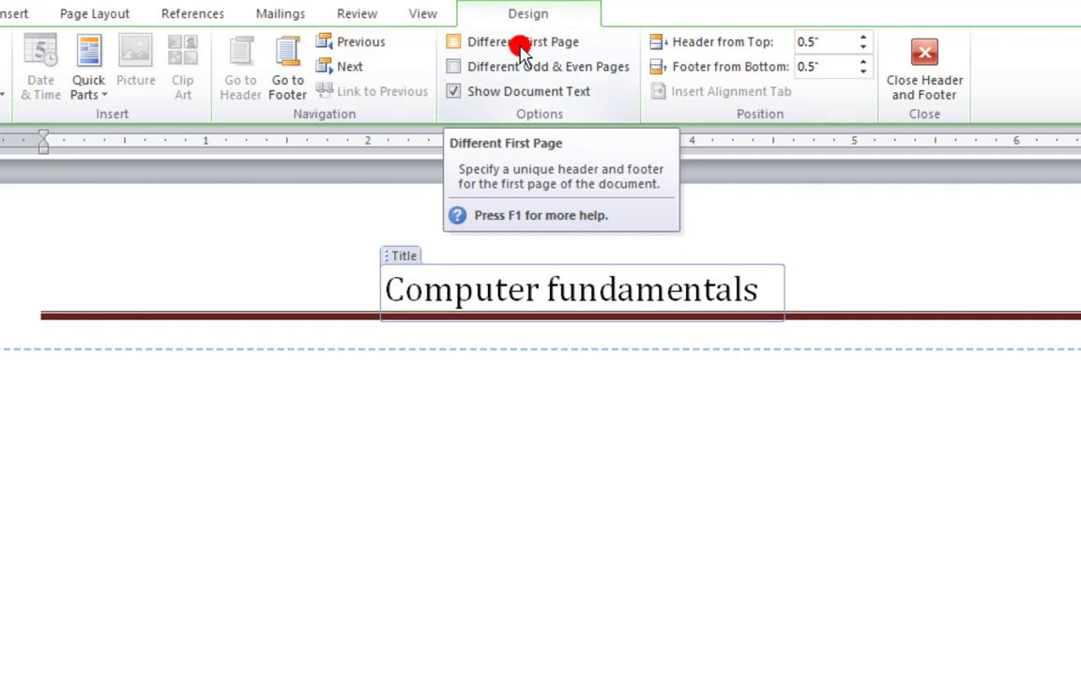
Enable a different first page for the header and footer, and set the header's distance from the top to 0.2".
left_click(455, 43)
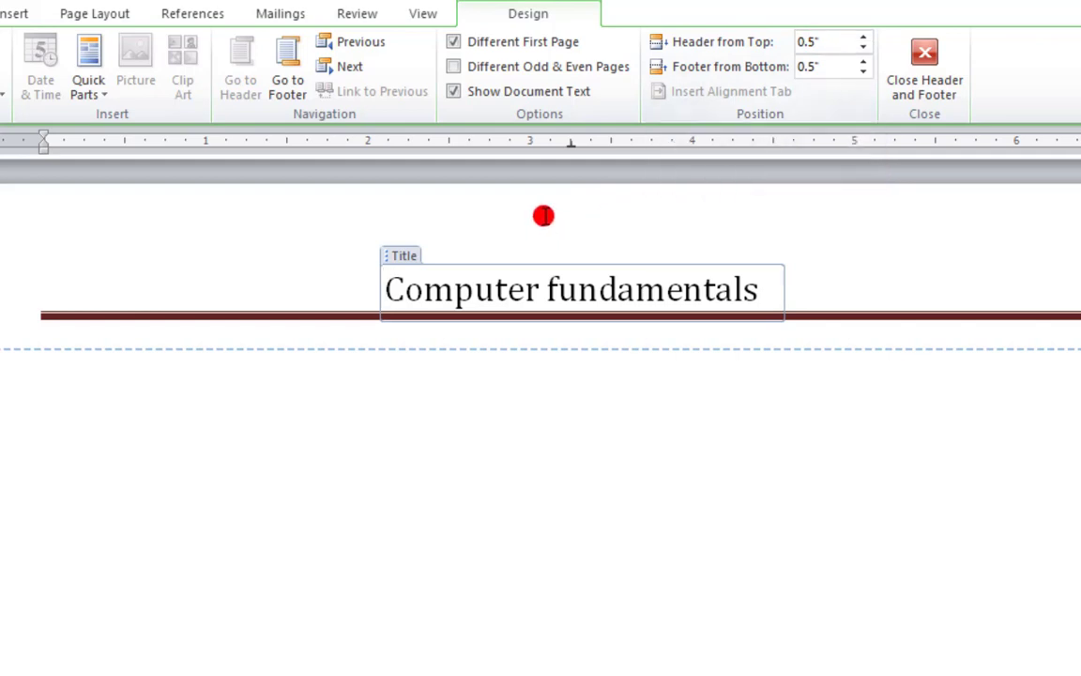
left_click(863, 50)
left_click(862, 49)
left_click(863, 49)
left_click(863, 50)
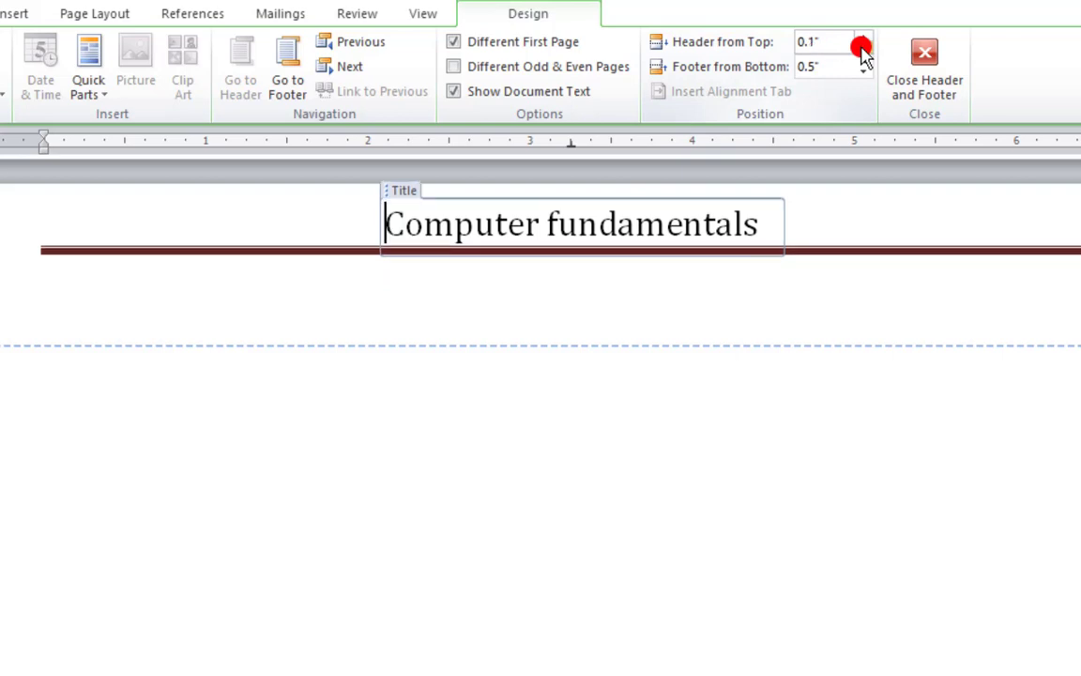
left_click(863, 36)
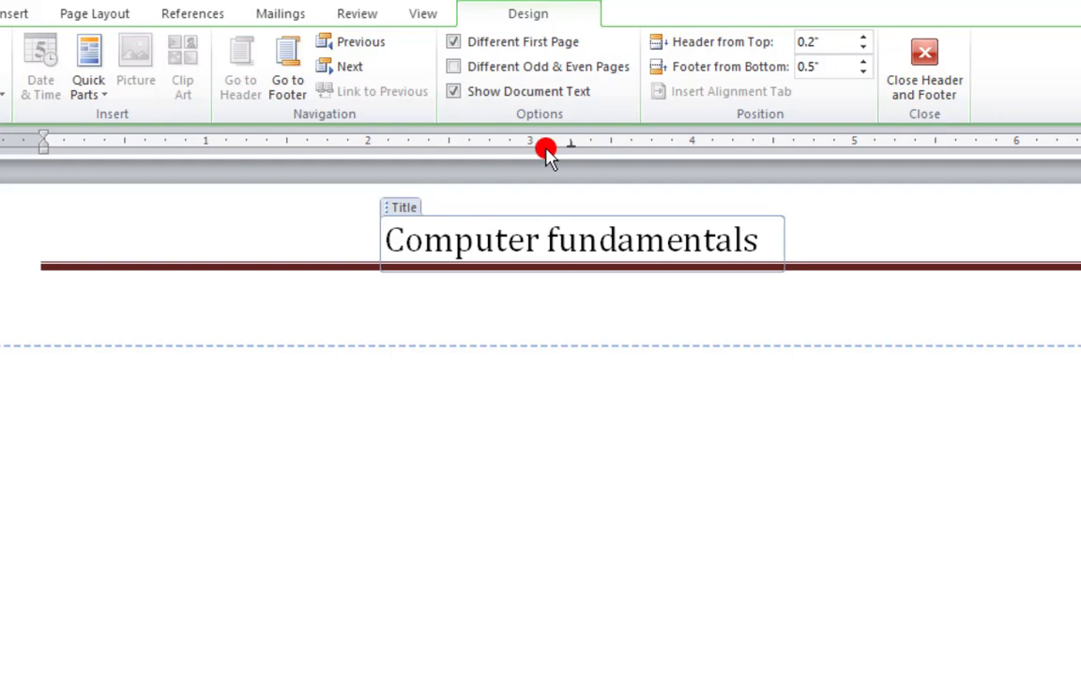
Bring up the commands for inserting headers, footers and page numbers while the header is being edited.
left_click(14, 14)
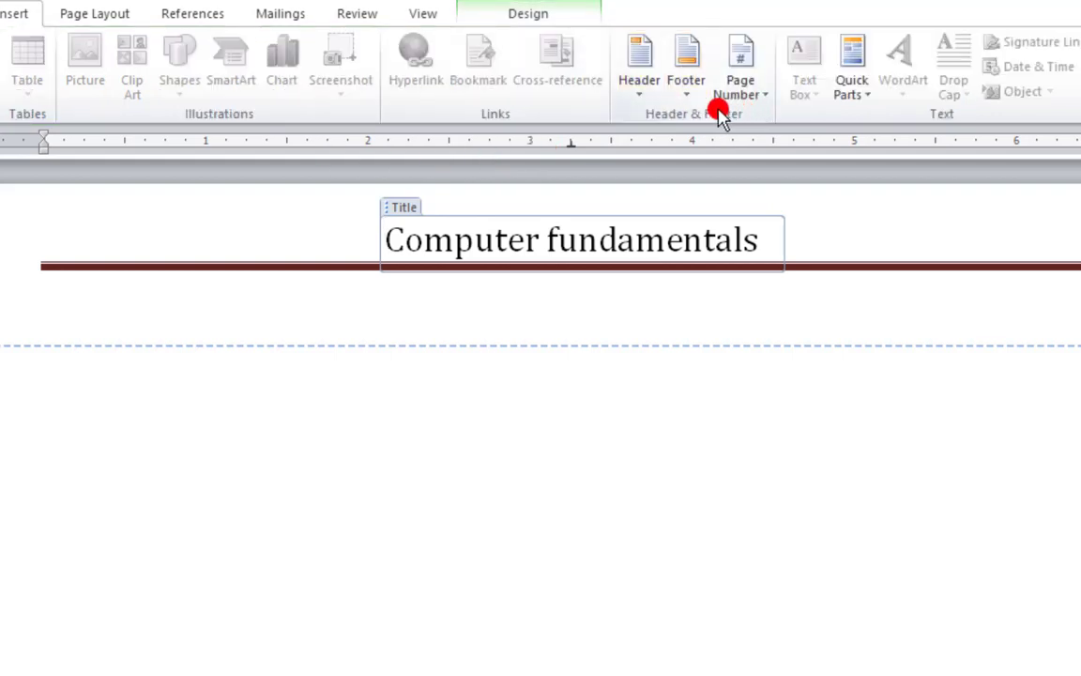